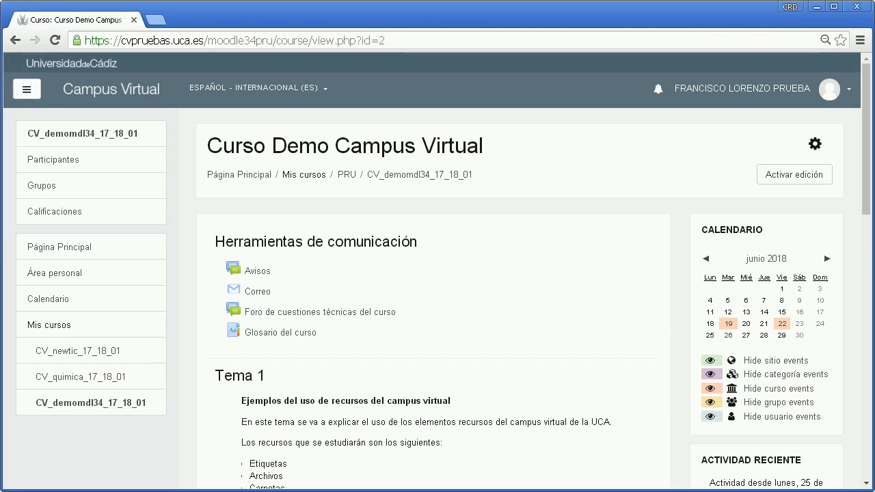
Turn on course editing and add a Cuestionario activity to the Herramientas de comunicación section
{"action": "left_click", "coordinate": [815, 176]}
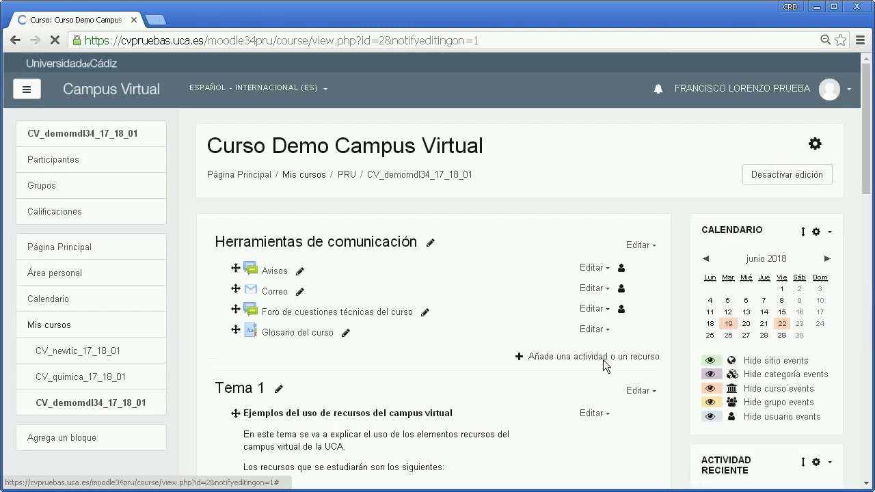
{"action": "left_click", "coordinate": [603, 358]}
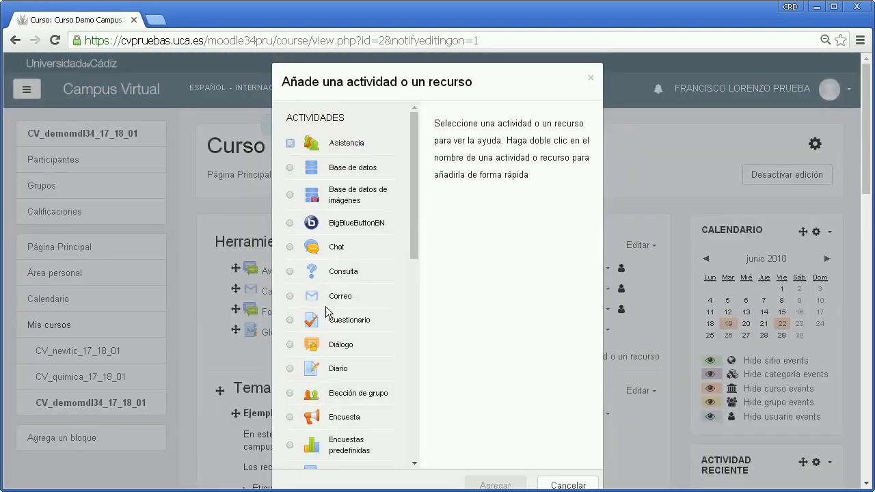
{"action": "left_click", "coordinate": [290, 320]}
{"action": "left_click", "coordinate": [488, 484]}
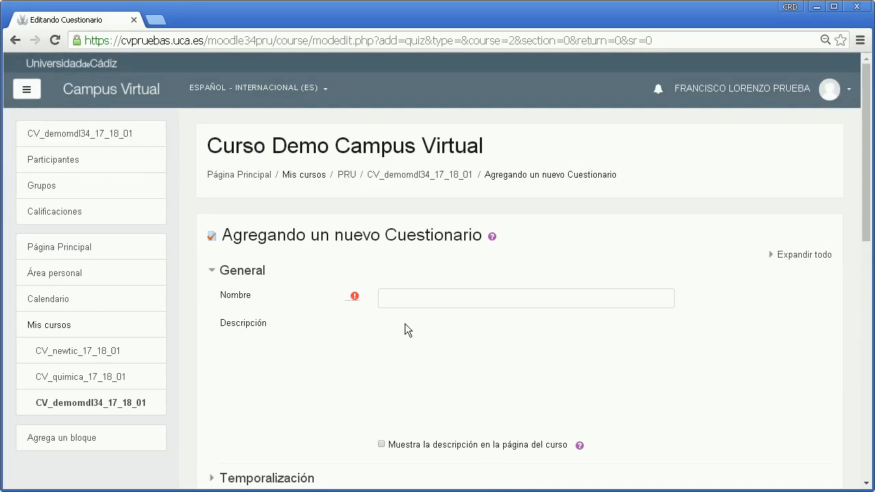
Name the new quiz "Cuestionario del tema 01" and place the cursor in its description
{"action": "left_click", "coordinate": [405, 299]}
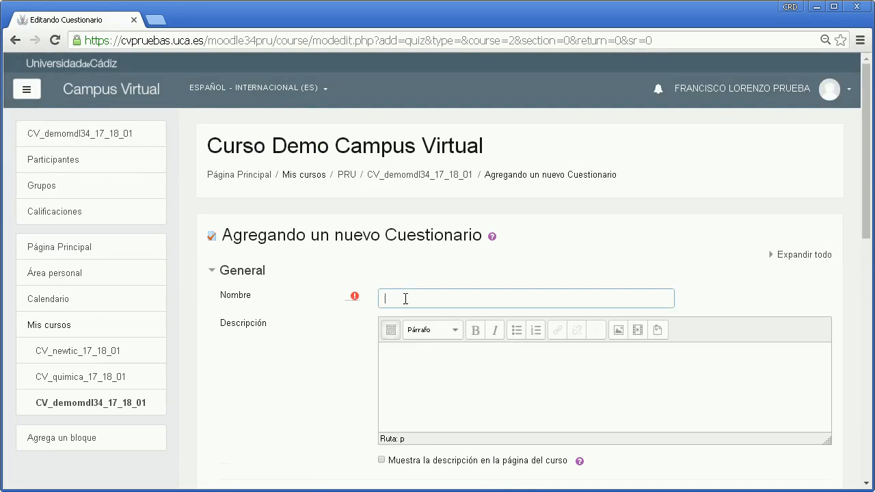
{"action": "type", "text": "Cues"}
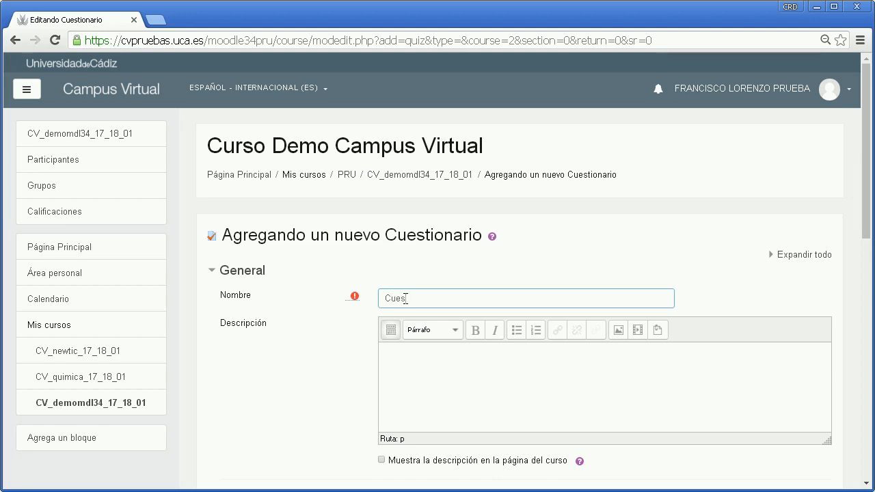
{"action": "type", "text": "tionario del tema 01"}
{"action": "left_click", "coordinate": [418, 364]}
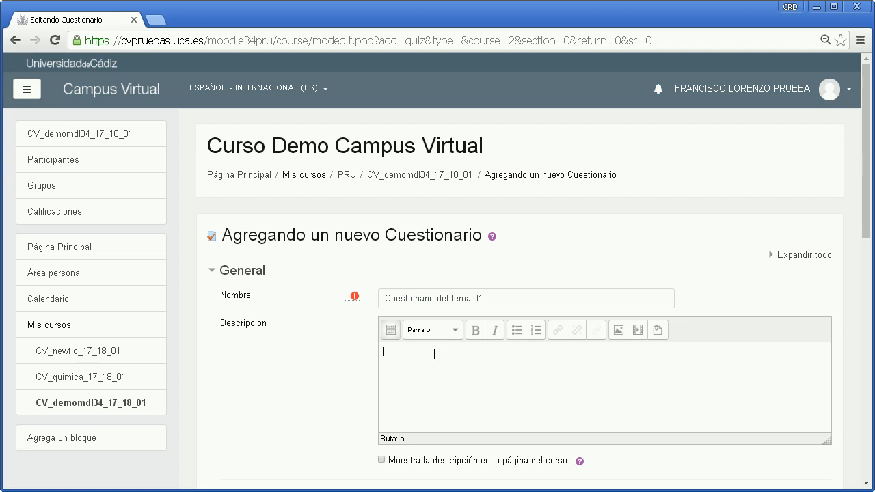
Enable the quiz's time limit under Temporalización and check the choices for what happens when time has run out
{"action": "scroll", "coordinate": [434, 353], "scroll_direction": "down", "scroll_amount": 3}
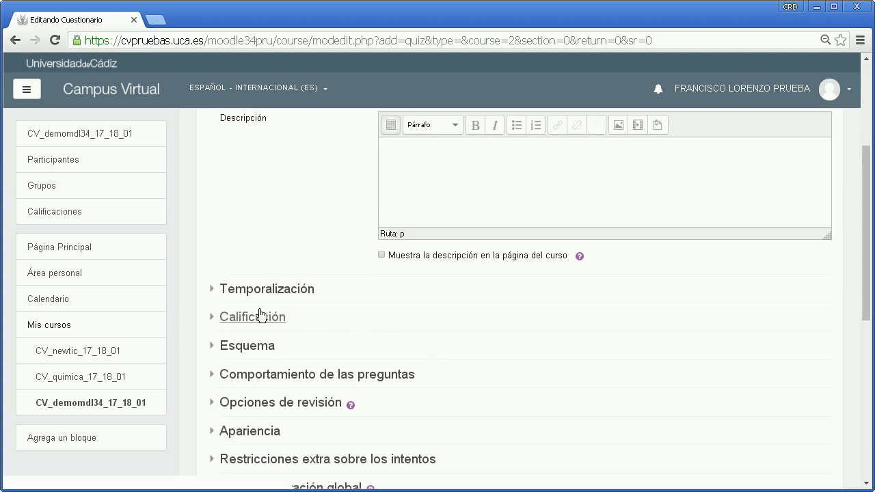
{"action": "left_click", "coordinate": [211, 289]}
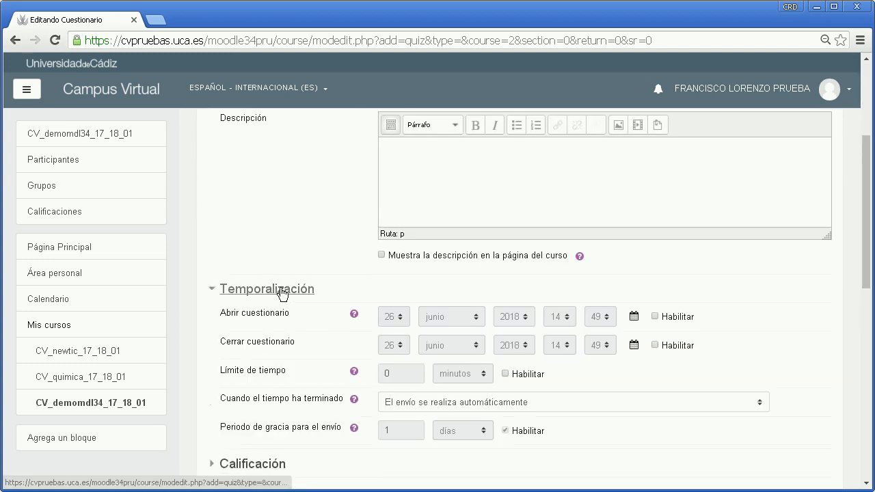
{"action": "scroll", "coordinate": [282, 293], "scroll_direction": "down", "scroll_amount": 2}
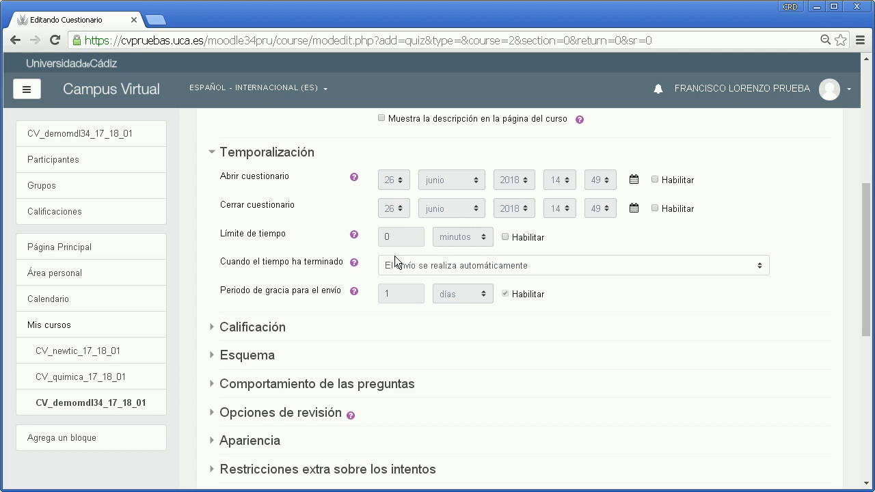
{"action": "left_click", "coordinate": [505, 236]}
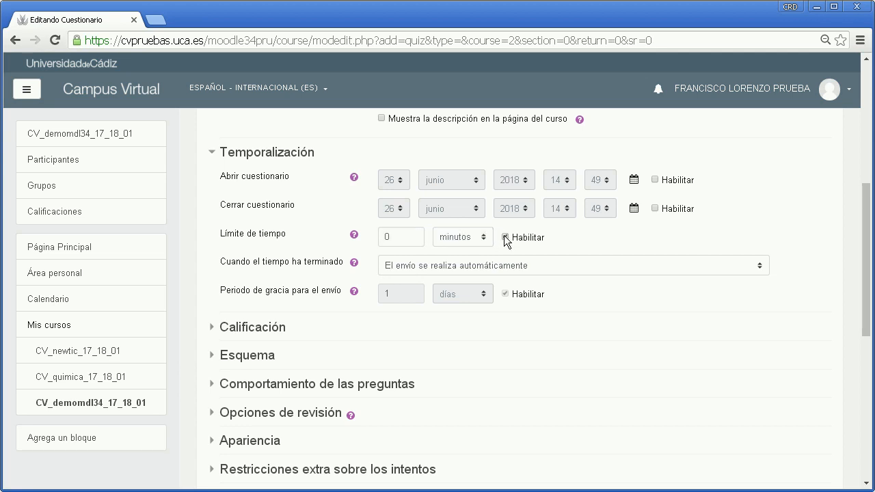
{"action": "left_click", "coordinate": [502, 264]}
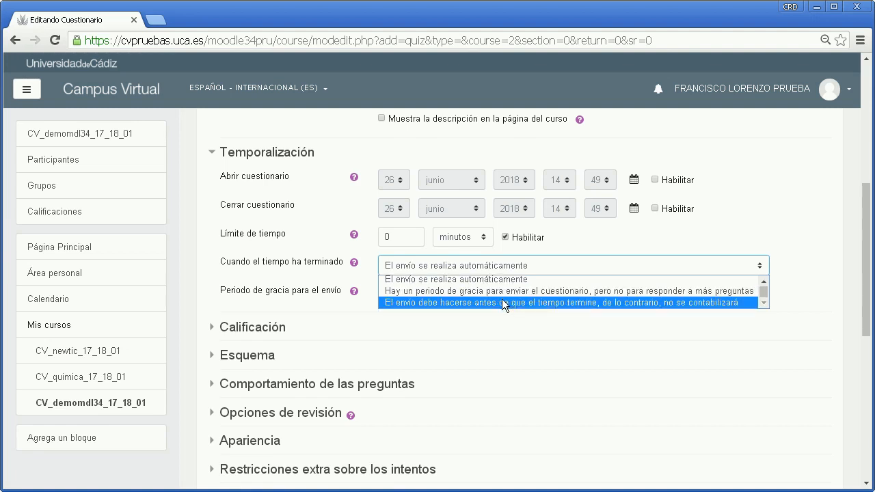
{"action": "left_click", "coordinate": [569, 242]}
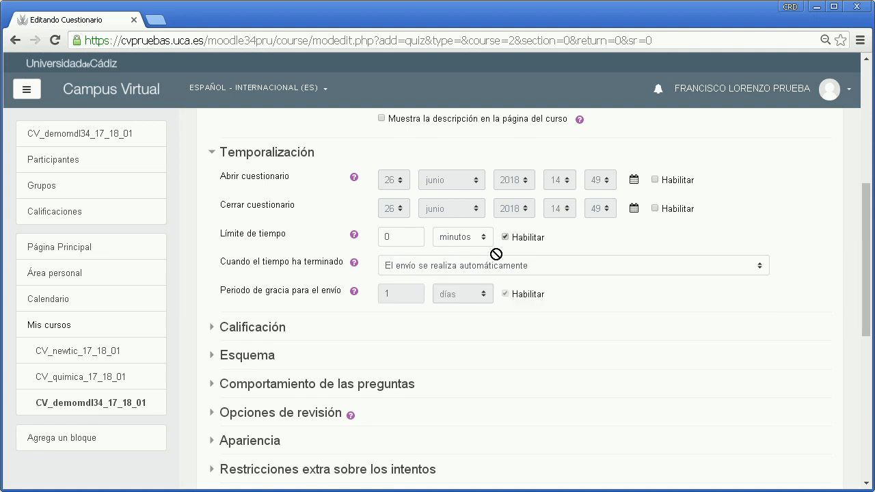
Expand the Calificación settings and place the cursor in the passing grade field
{"action": "scroll", "coordinate": [405, 255], "scroll_direction": "up", "scroll_amount": 4}
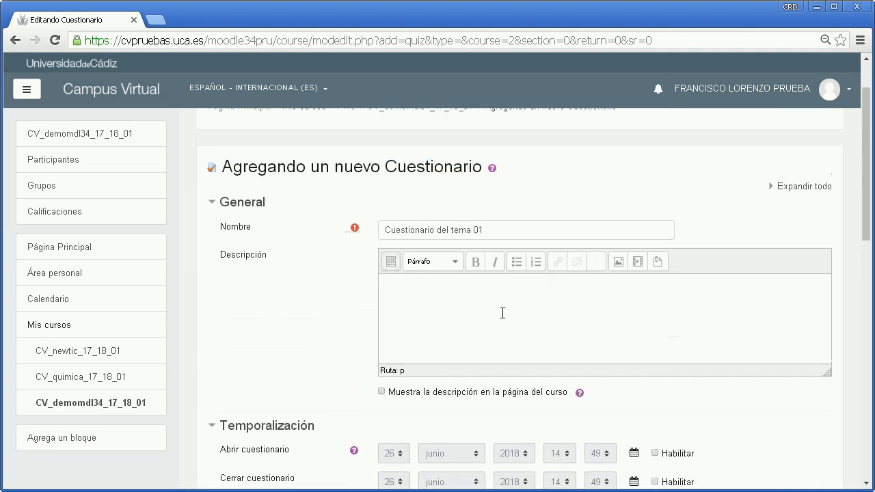
{"action": "scroll", "coordinate": [466, 306], "scroll_direction": "down", "scroll_amount": 3}
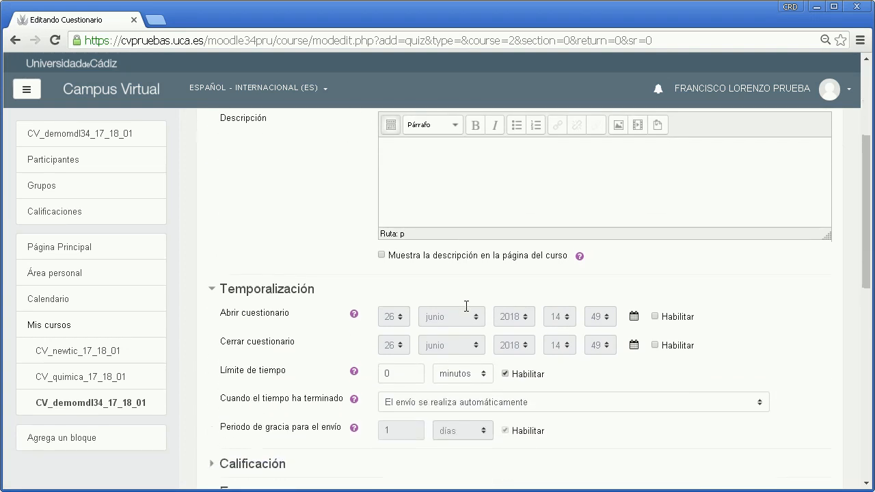
{"action": "scroll", "coordinate": [466, 305], "scroll_direction": "down", "scroll_amount": 2}
{"action": "left_click", "coordinate": [217, 257]}
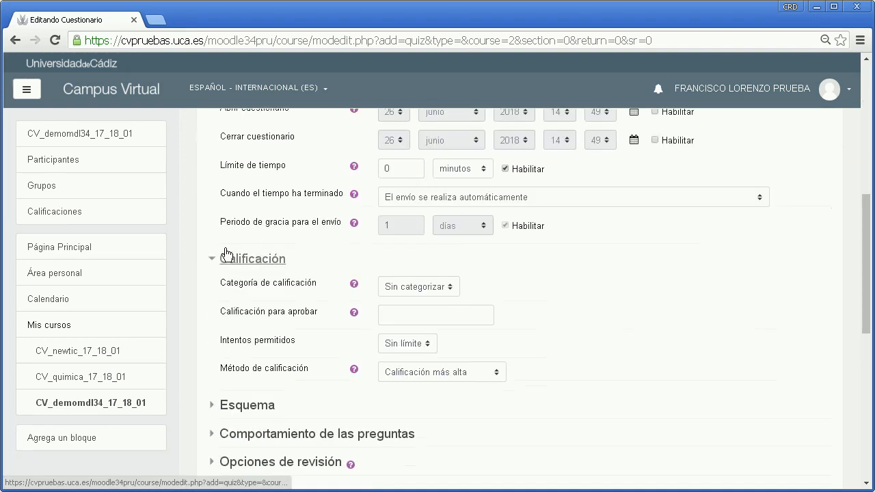
{"action": "scroll", "coordinate": [288, 219], "scroll_direction": "down", "scroll_amount": 1}
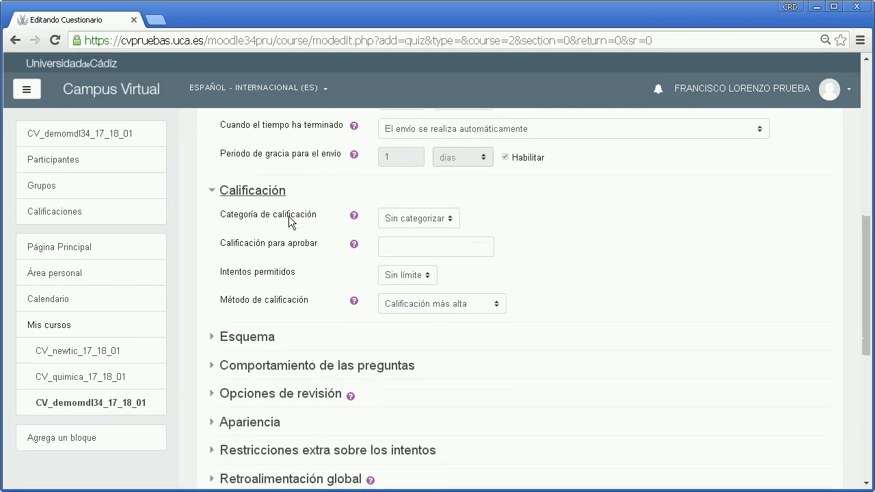
{"action": "left_click", "coordinate": [400, 244]}
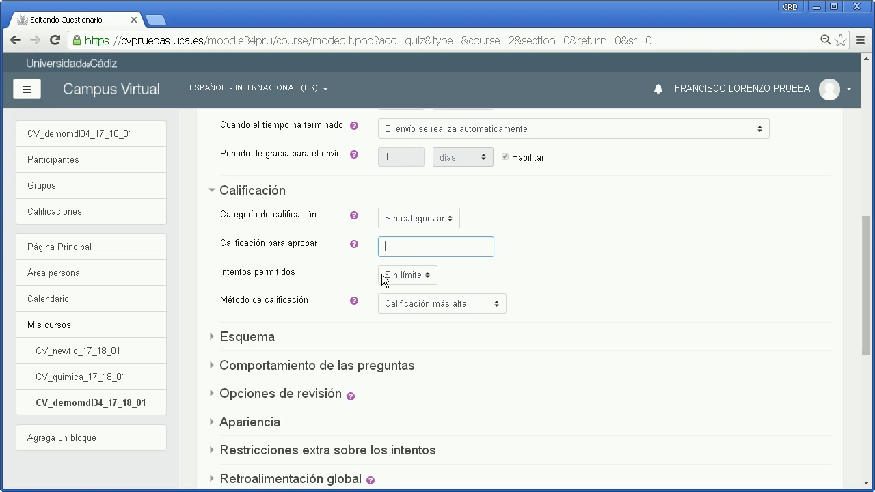
Look over the permitted attempts choices and limit the quiz to 1 attempt
{"action": "left_click", "coordinate": [407, 274]}
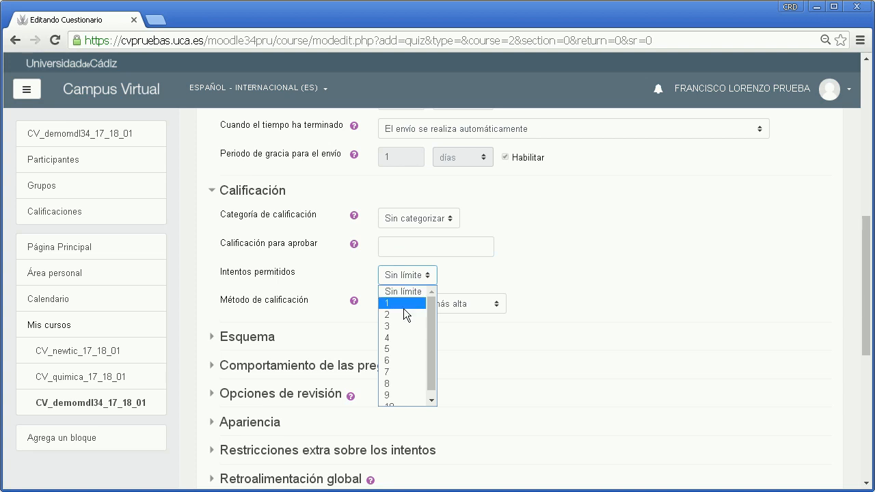
{"action": "left_click_drag", "start_coordinate": [430, 360], "coordinate": [429, 370]}
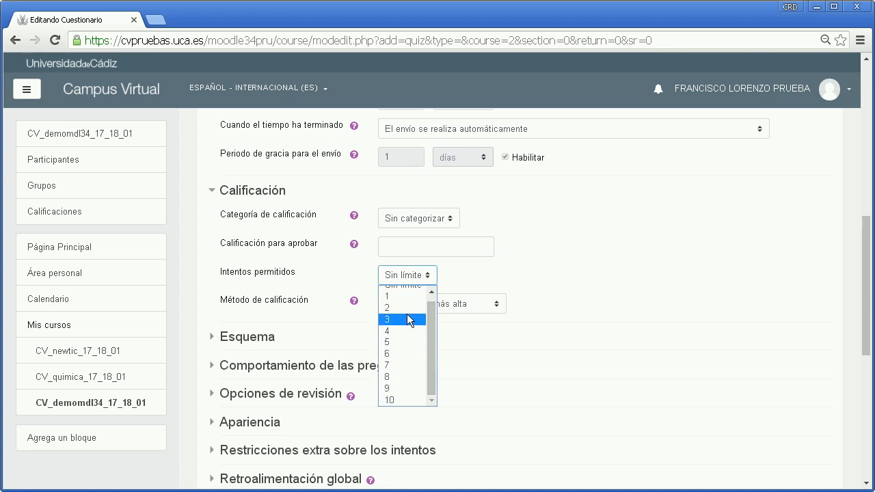
{"action": "left_click", "coordinate": [408, 288]}
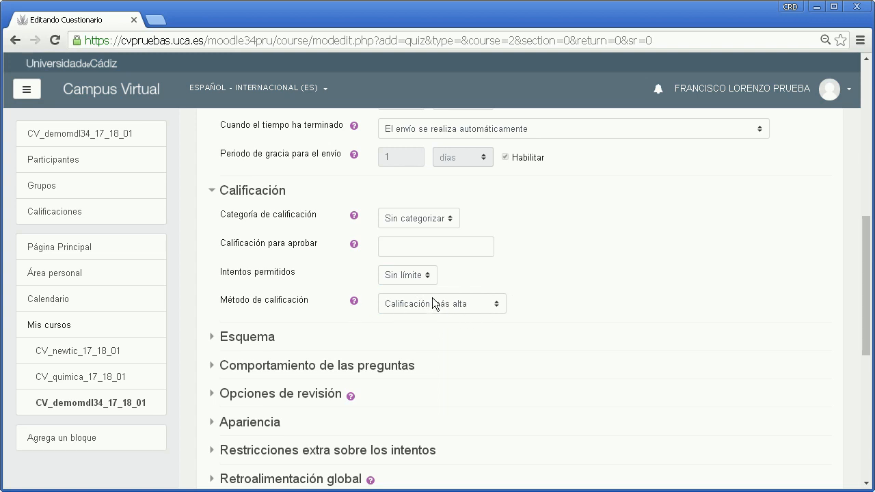
{"action": "left_click", "coordinate": [416, 278]}
{"action": "left_click", "coordinate": [405, 298]}
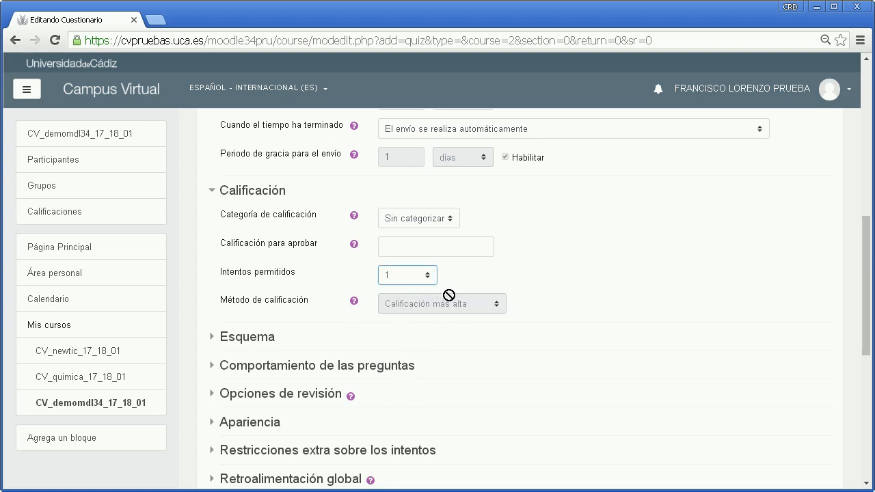
Set the permitted attempts back to Sin límite and look over the available grading methods
{"action": "left_click", "coordinate": [411, 275]}
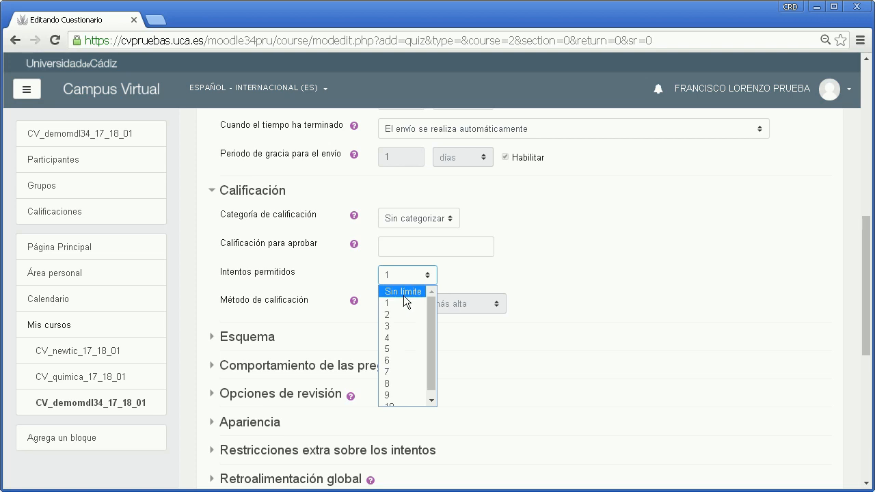
{"action": "left_click", "coordinate": [403, 294]}
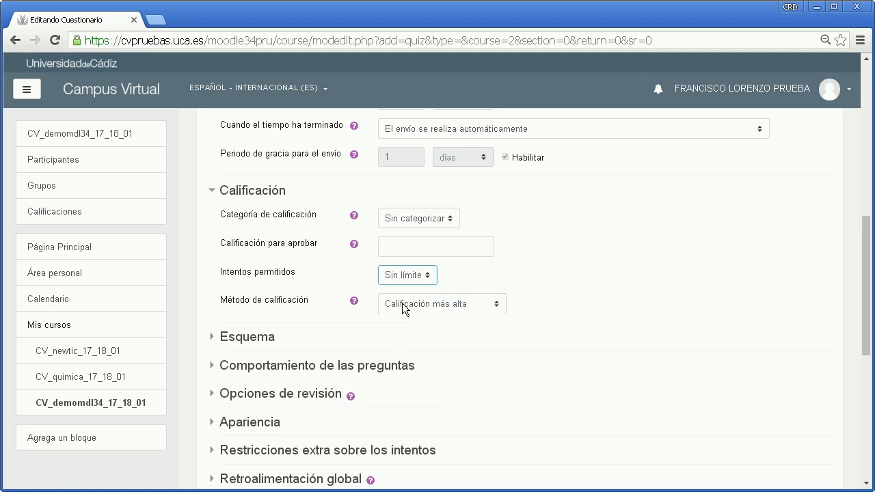
{"action": "left_click", "coordinate": [402, 303]}
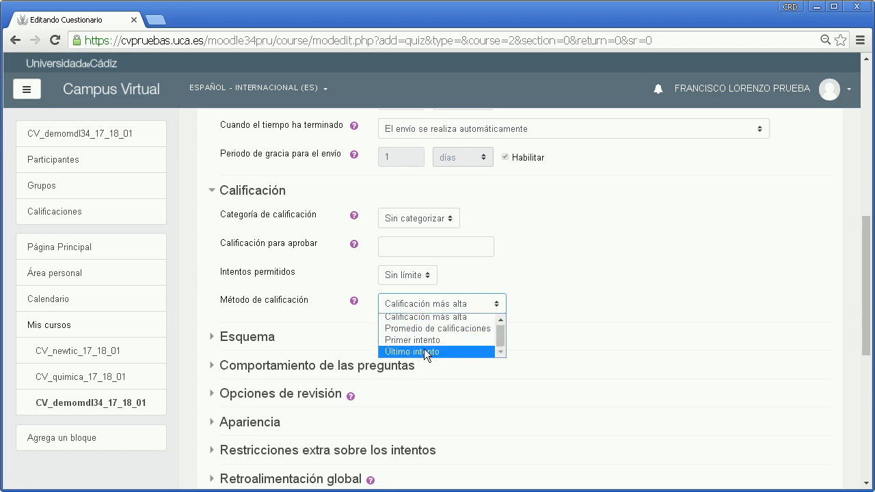
{"action": "left_click", "coordinate": [610, 266]}
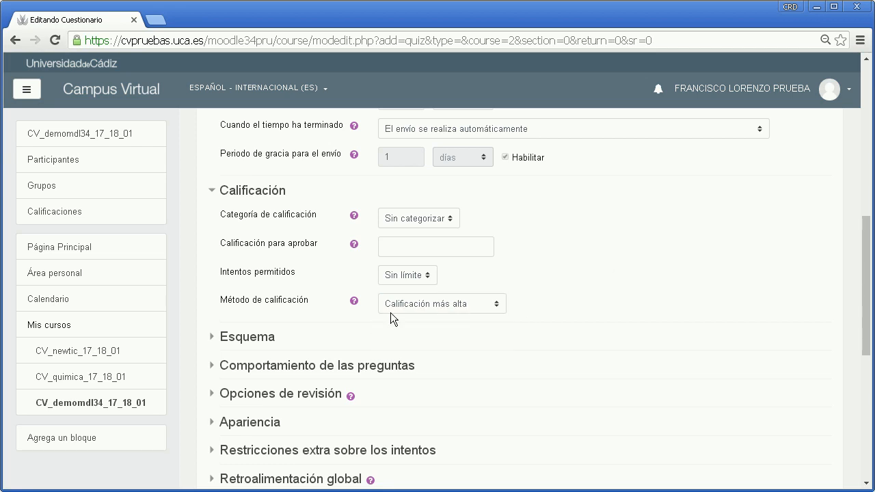
Expand the Esquema settings and set Página nueva to "Nunca, todas las preguntas en una página"
{"action": "left_click", "coordinate": [227, 338]}
{"action": "scroll", "coordinate": [262, 282], "scroll_direction": "down", "scroll_amount": 1}
{"action": "scroll", "coordinate": [264, 287], "scroll_direction": "down", "scroll_amount": 1}
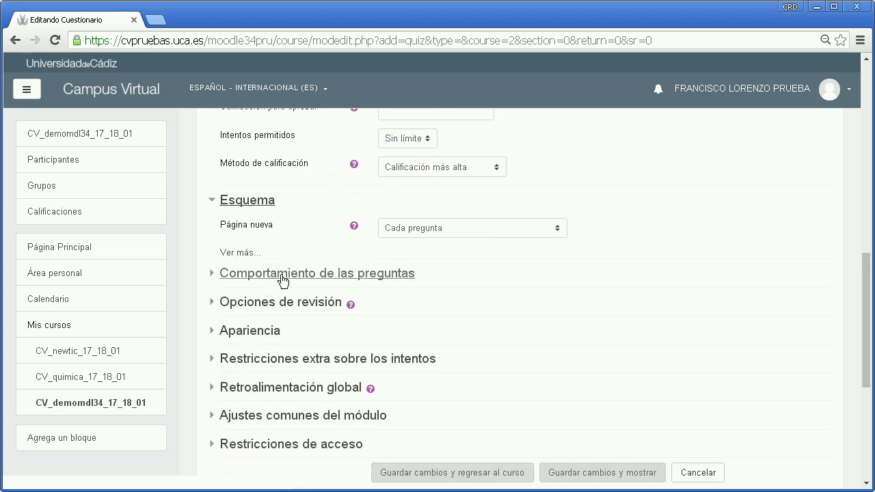
{"action": "left_click", "coordinate": [396, 230]}
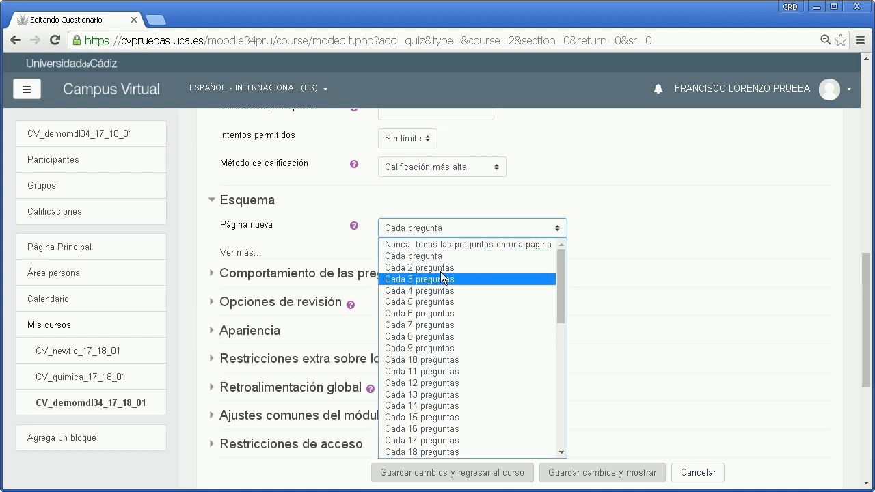
{"action": "left_click", "coordinate": [448, 244]}
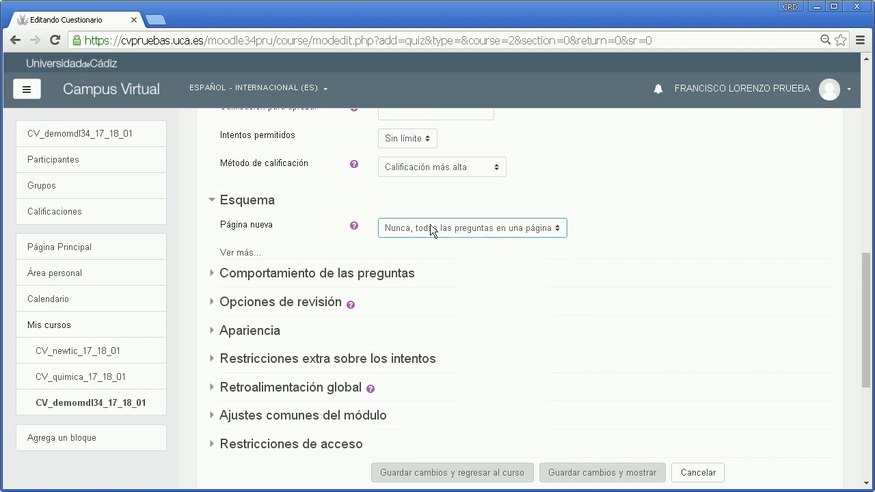
{"action": "left_click", "coordinate": [428, 228]}
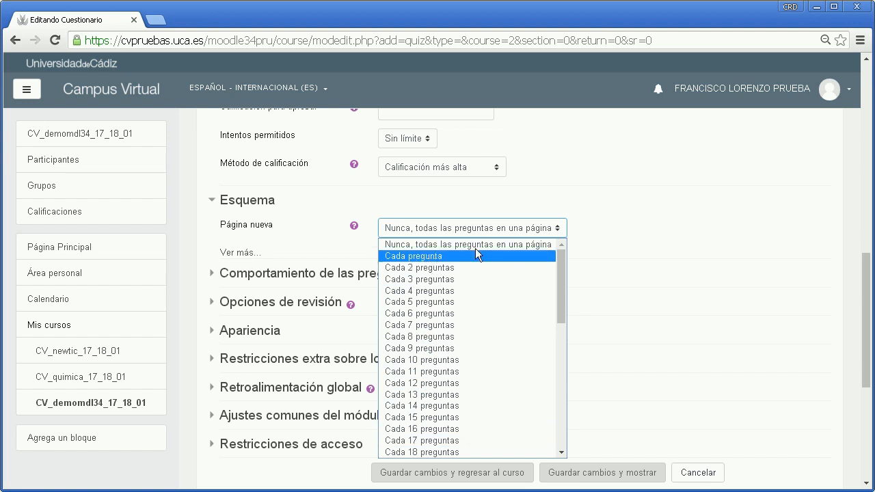
{"action": "left_click", "coordinate": [599, 194]}
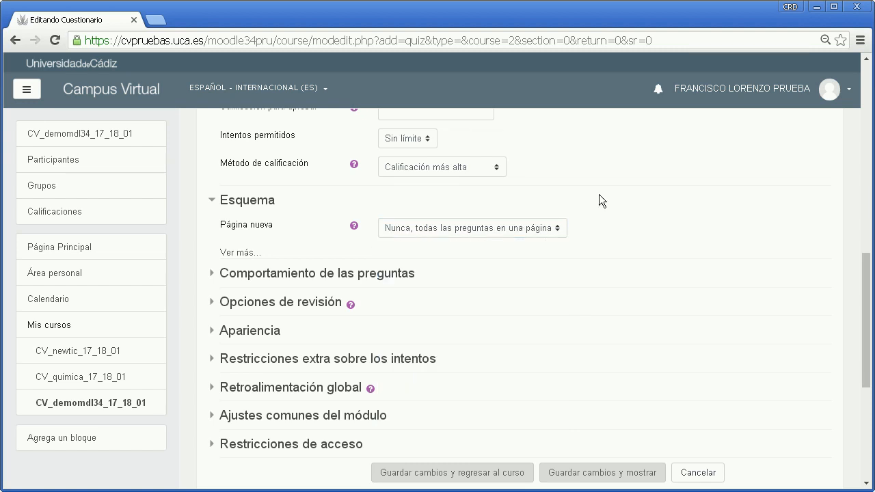
Show the additional Esquema settings and set Página nueva to Cada 3 preguntas with Libre as the navigation method
{"action": "left_click", "coordinate": [240, 252]}
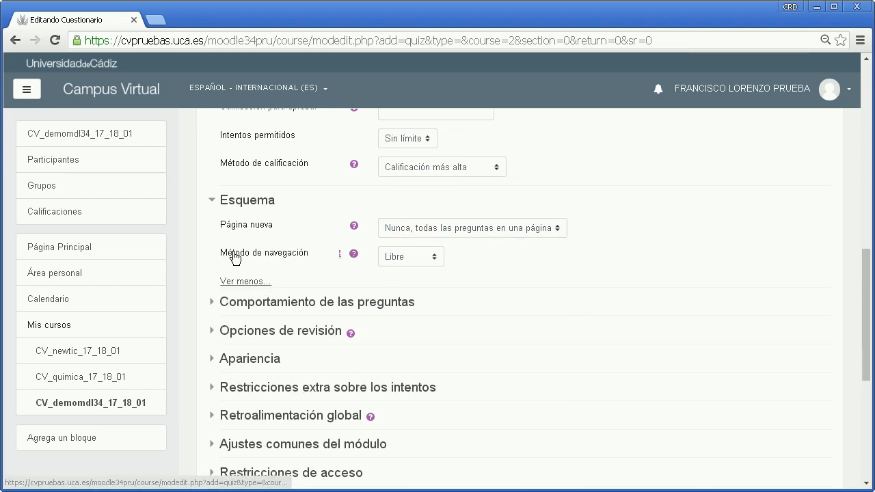
{"action": "left_click", "coordinate": [424, 228]}
{"action": "left_click", "coordinate": [419, 278]}
{"action": "left_click", "coordinate": [411, 257]}
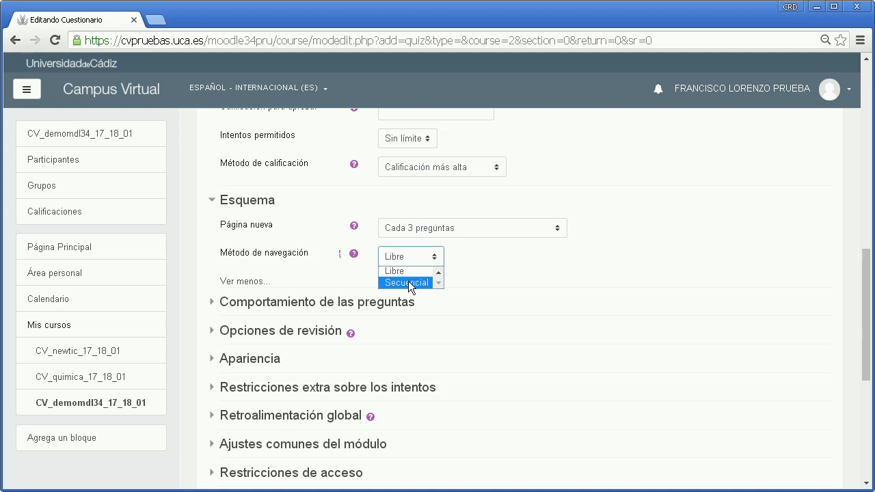
{"action": "key", "text": "Up"}
{"action": "left_click", "coordinate": [428, 272]}
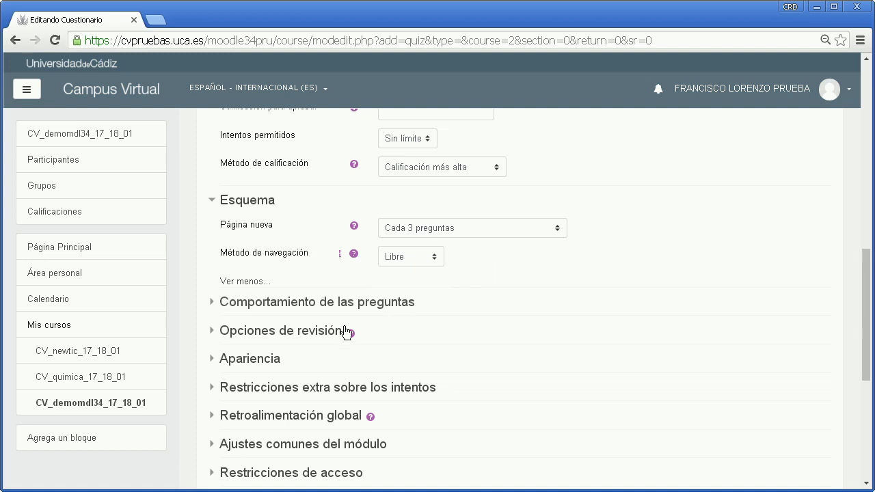
Expand Comportamiento de las preguntas and choose Retroalimentación diferida as the question behaviour
{"action": "left_click", "coordinate": [211, 302]}
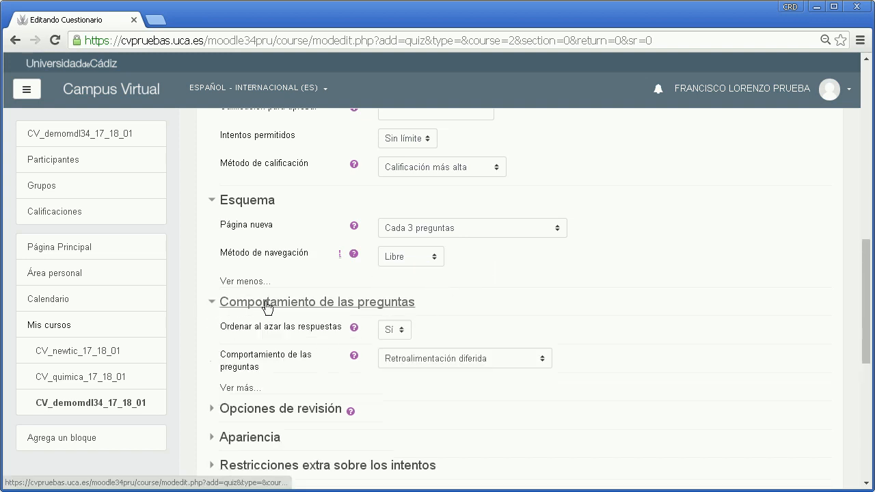
{"action": "scroll", "coordinate": [266, 308], "scroll_direction": "down", "scroll_amount": 1}
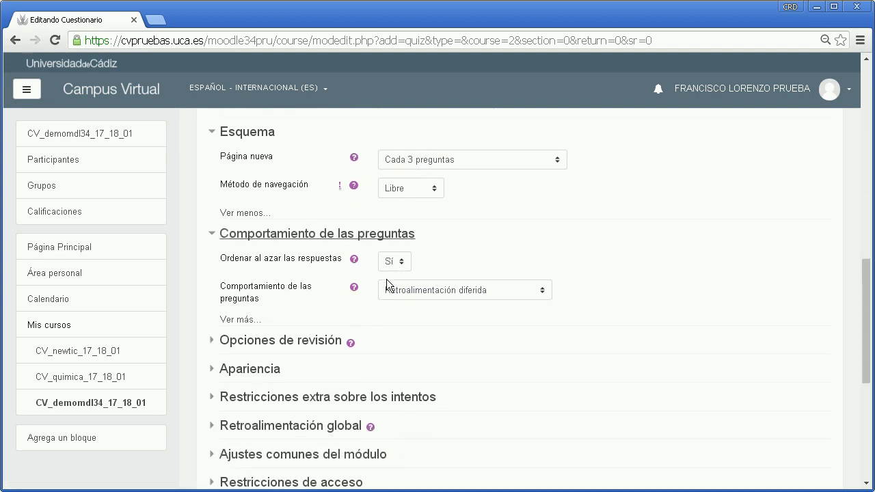
{"action": "left_click", "coordinate": [403, 288]}
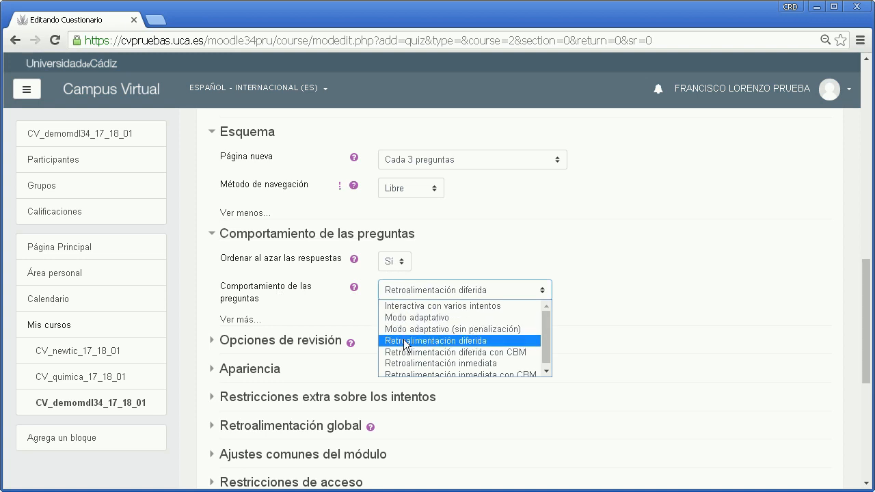
{"action": "left_click", "coordinate": [431, 340]}
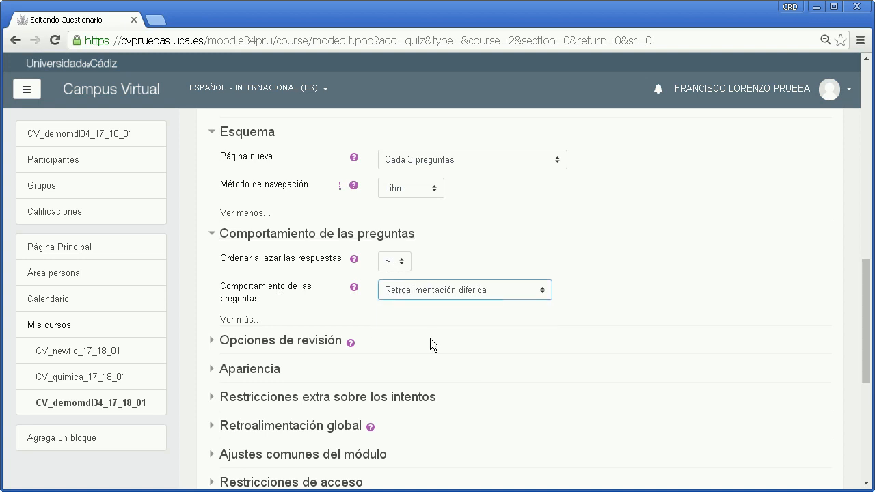
Expand the Opciones de revisión and examine them together with the quiz's Temporalización settings
{"action": "left_click", "coordinate": [211, 341]}
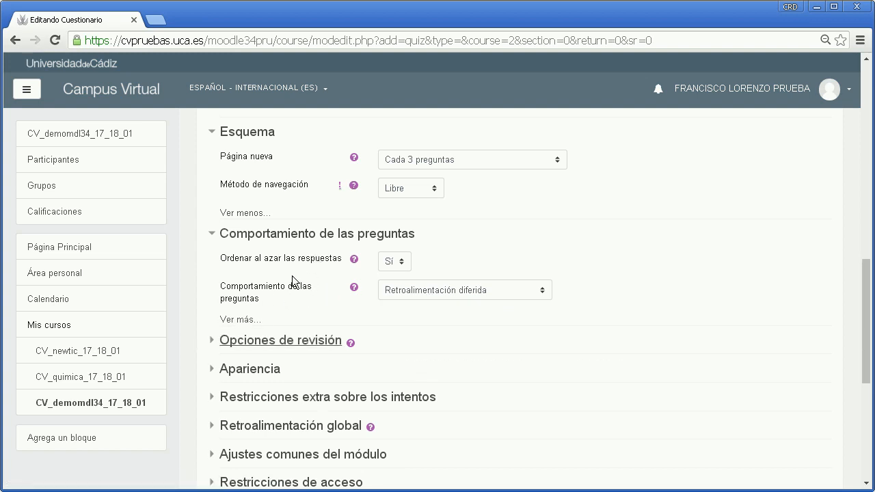
{"action": "left_click", "coordinate": [211, 342]}
{"action": "scroll", "coordinate": [296, 329], "scroll_direction": "down", "scroll_amount": 2}
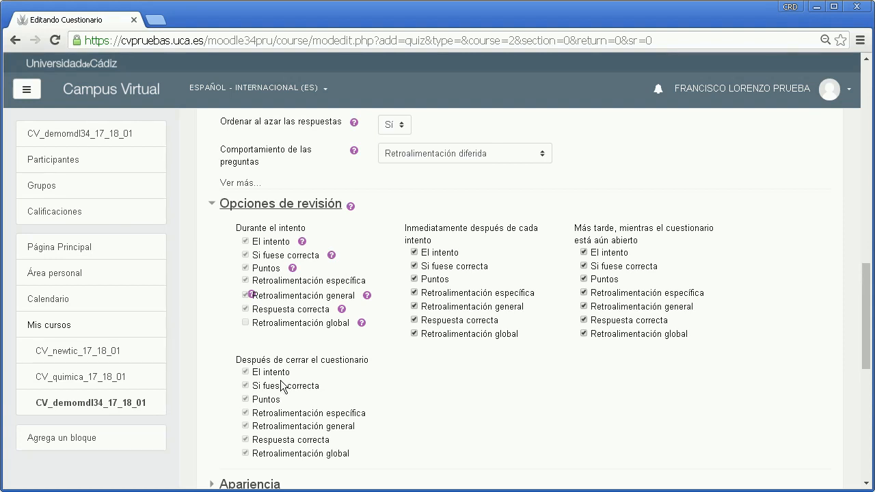
{"action": "scroll", "coordinate": [380, 336], "scroll_direction": "up", "scroll_amount": 5}
{"action": "scroll", "coordinate": [379, 336], "scroll_direction": "up", "scroll_amount": 3}
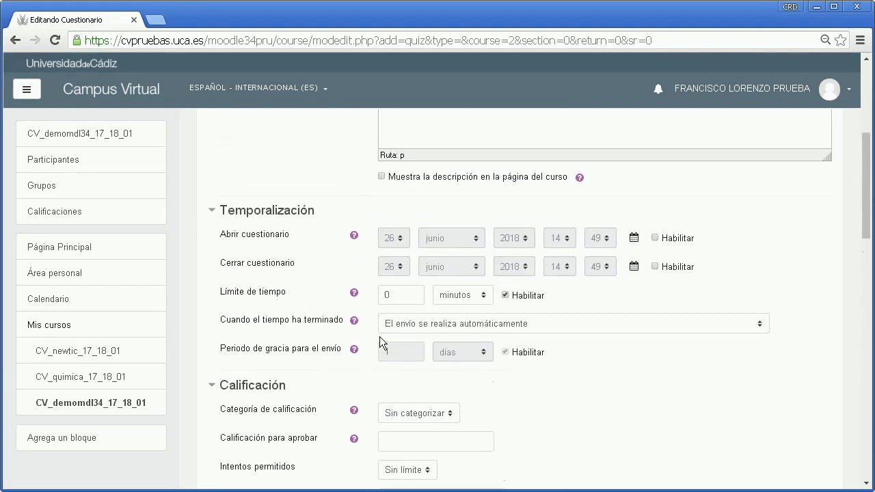
{"action": "scroll", "coordinate": [663, 268], "scroll_direction": "down", "scroll_amount": 8}
{"action": "scroll", "coordinate": [662, 268], "scroll_direction": "down", "scroll_amount": 2}
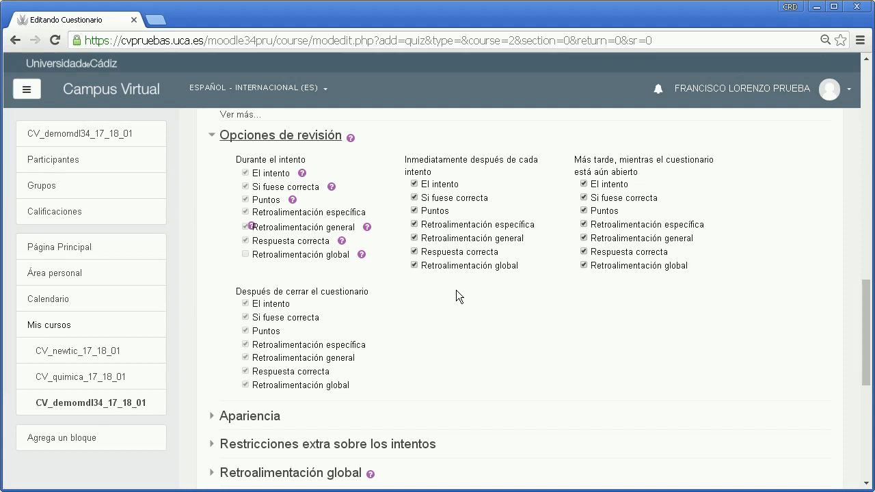
Under Inmediatamente después de cada intento, disable El intento and Retroalimentación global, leaving only Puntos enabled
{"action": "left_click", "coordinate": [414, 184]}
{"action": "left_click", "coordinate": [414, 185]}
{"action": "left_click", "coordinate": [414, 225]}
{"action": "left_click", "coordinate": [413, 199]}
{"action": "left_click", "coordinate": [414, 184]}
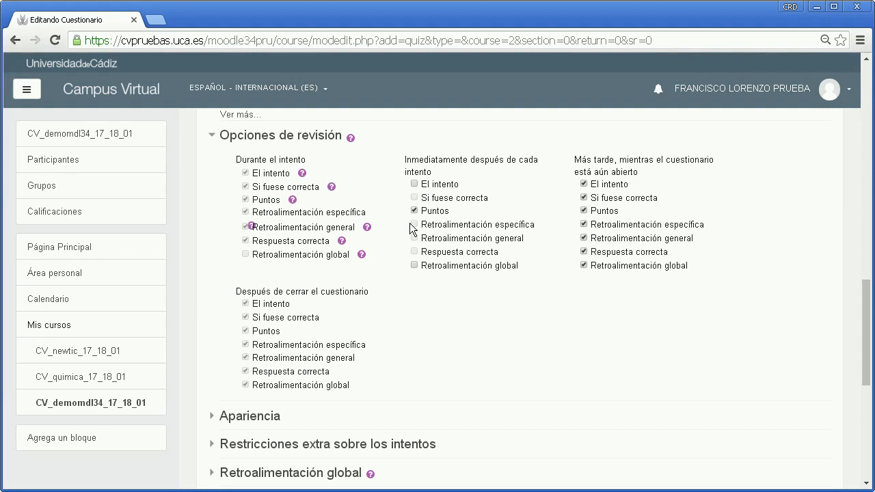
Look at the Cambiar rol a... option among the user account options without switching roles
{"action": "left_click", "coordinate": [848, 90]}
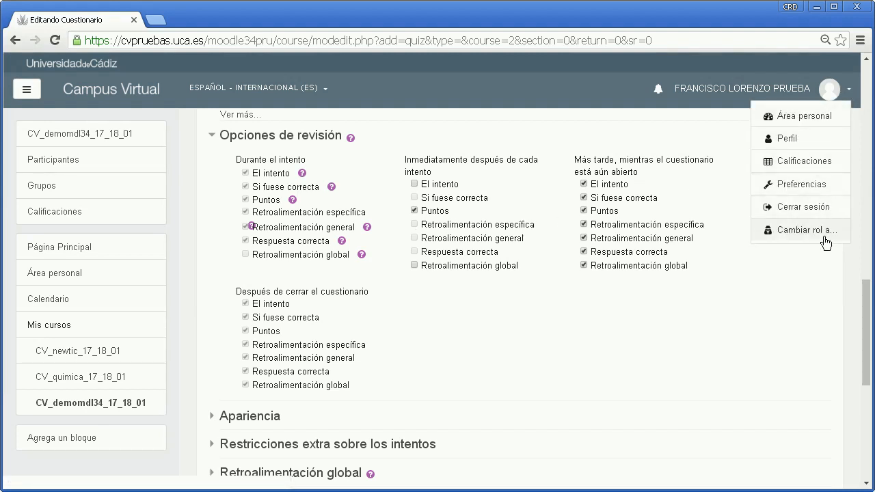
{"action": "left_click", "coordinate": [569, 345]}
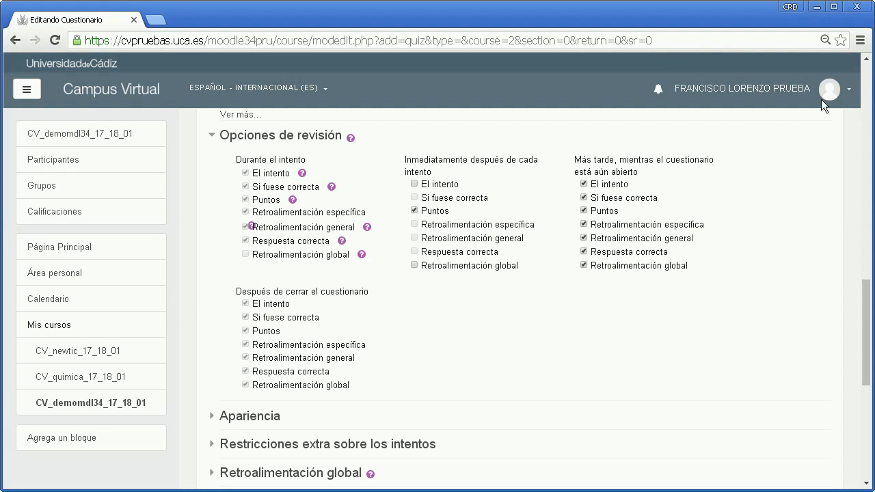
{"action": "left_click", "coordinate": [840, 90]}
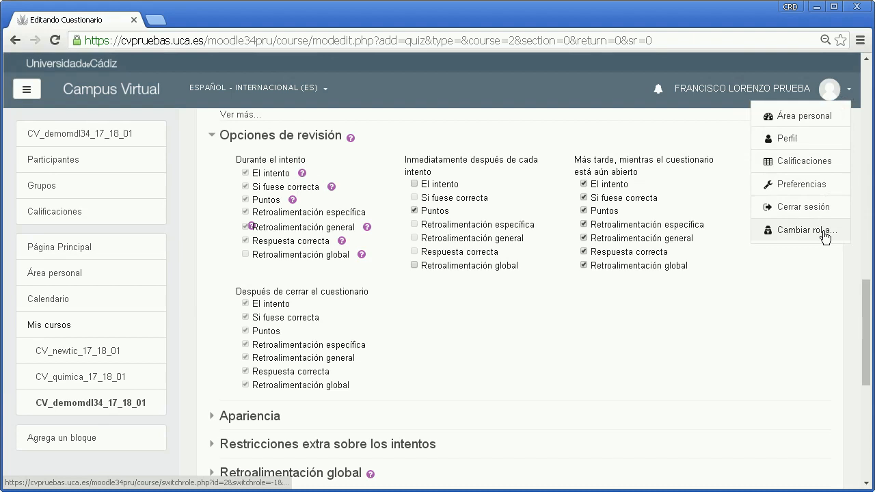
{"action": "left_click", "coordinate": [608, 365]}
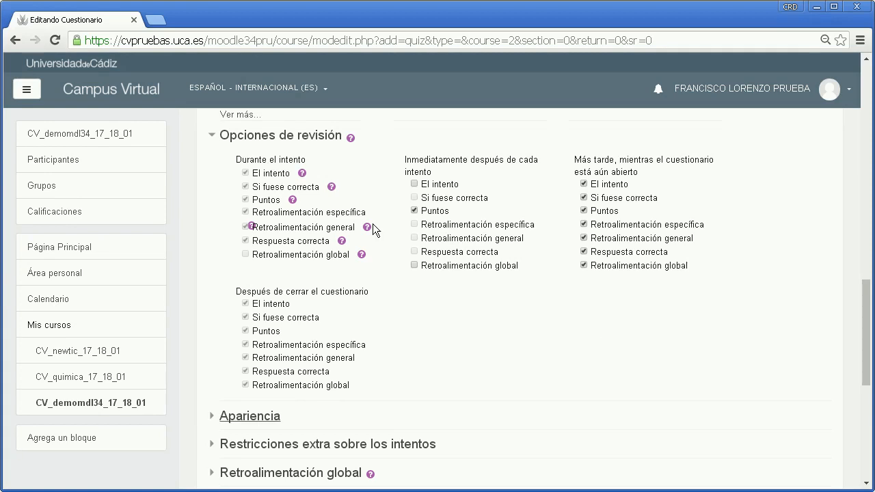
Expand the Retroalimentación global settings and add 3 more feedback fields
{"action": "scroll", "coordinate": [372, 225], "scroll_direction": "down", "scroll_amount": 3}
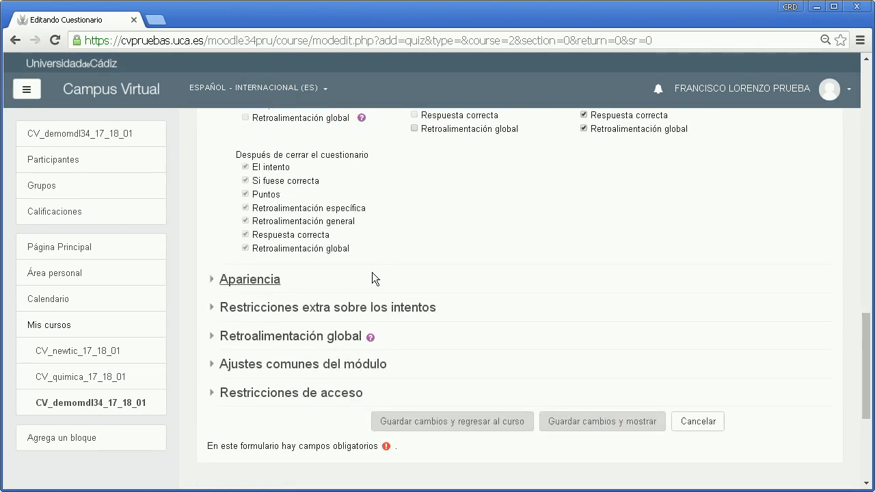
{"action": "left_click", "coordinate": [212, 339]}
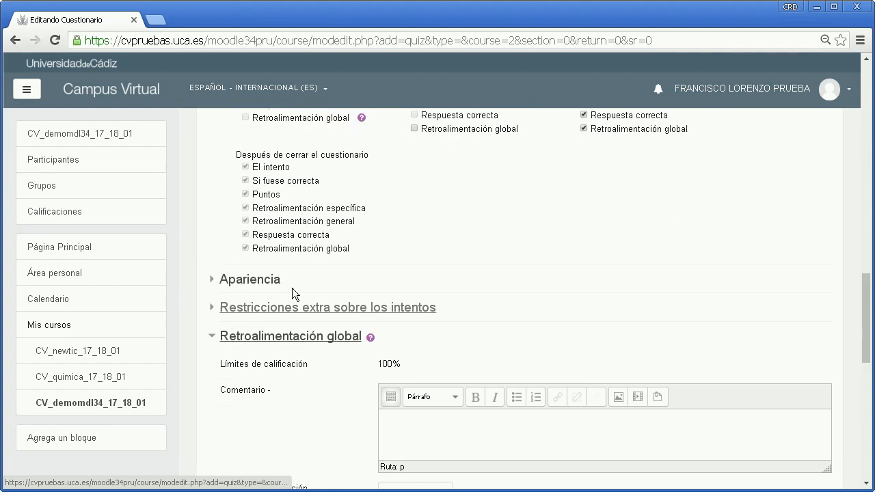
{"action": "scroll", "coordinate": [375, 251], "scroll_direction": "down", "scroll_amount": 3}
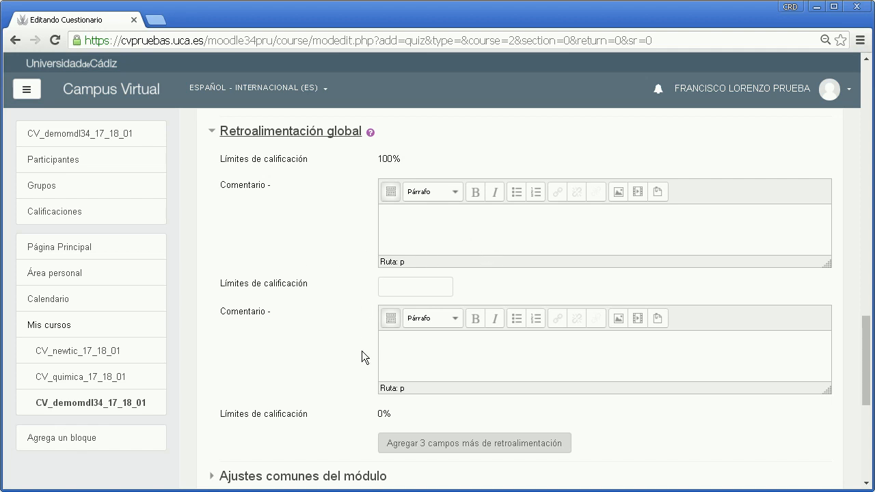
{"action": "left_click", "coordinate": [439, 444]}
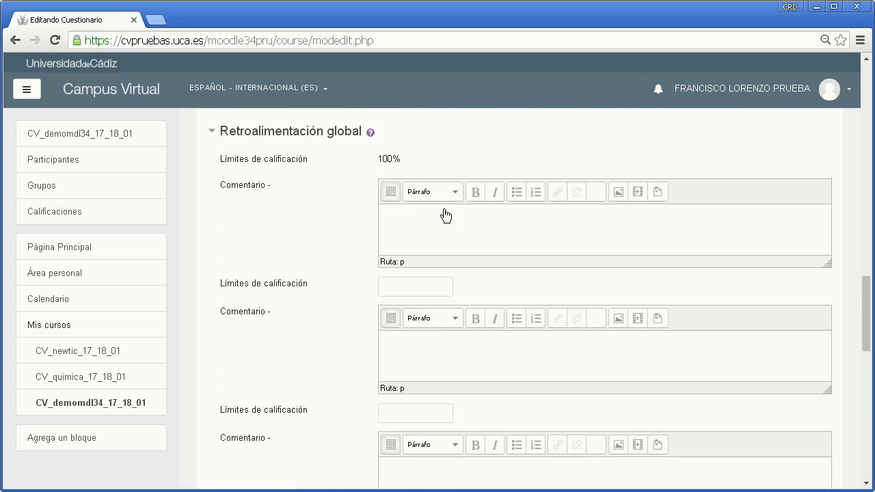
Set the first three editable grade limits of the overall feedback to 50%, 20% and 0%
{"action": "left_click", "coordinate": [403, 288]}
{"action": "type", "text": "50%"}
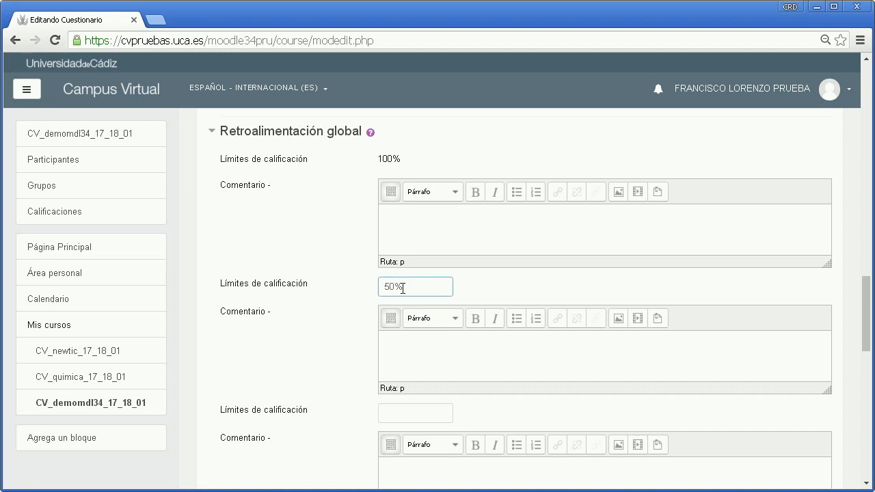
{"action": "left_click", "coordinate": [391, 410]}
{"action": "type", "text": "20%"}
{"action": "scroll", "coordinate": [391, 409], "scroll_direction": "down", "scroll_amount": 2}
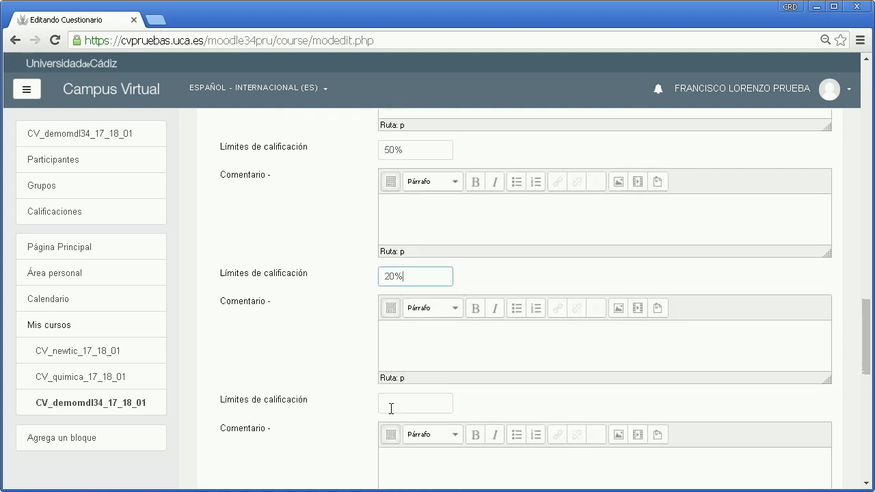
{"action": "left_click", "coordinate": [391, 408]}
{"action": "type", "text": "0%"}
Enter the feedback comments "Muy mal" below the 20% limit, "Regular" below the 50% limit and "Muy bien" below the 100% limit
{"action": "left_click", "coordinate": [416, 350]}
{"action": "type", "text": "Muy mal"}
{"action": "left_click", "coordinate": [419, 216]}
{"action": "type", "text": "Regular"}
{"action": "scroll", "coordinate": [444, 216], "scroll_direction": "up", "scroll_amount": 2}
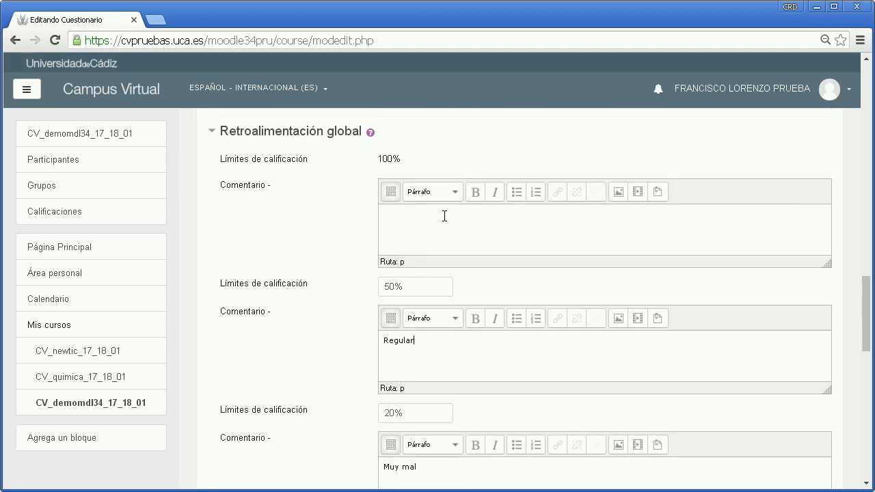
{"action": "type", "text": "Muy bien"}
Save the quiz settings and return to the course page
{"action": "scroll", "coordinate": [307, 278], "scroll_direction": "down", "scroll_amount": 4}
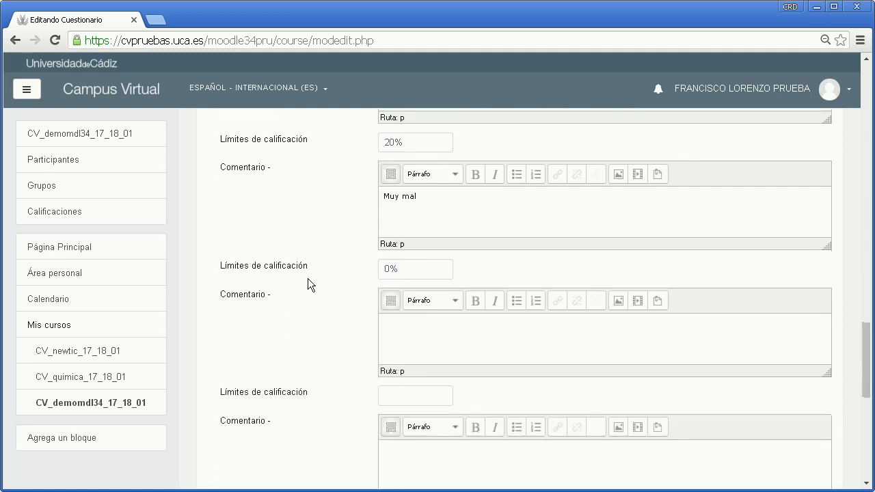
{"action": "scroll", "coordinate": [308, 285], "scroll_direction": "down", "scroll_amount": 3}
{"action": "scroll", "coordinate": [308, 285], "scroll_direction": "down", "scroll_amount": 1}
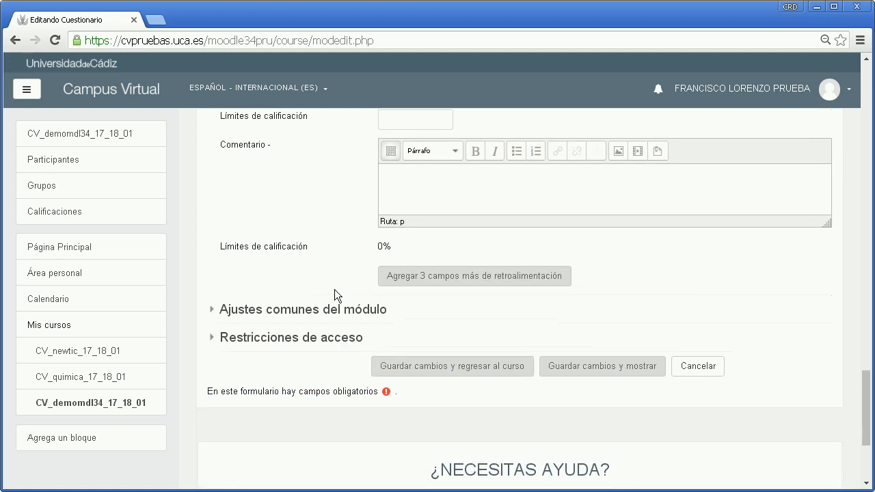
{"action": "left_click", "coordinate": [465, 369]}
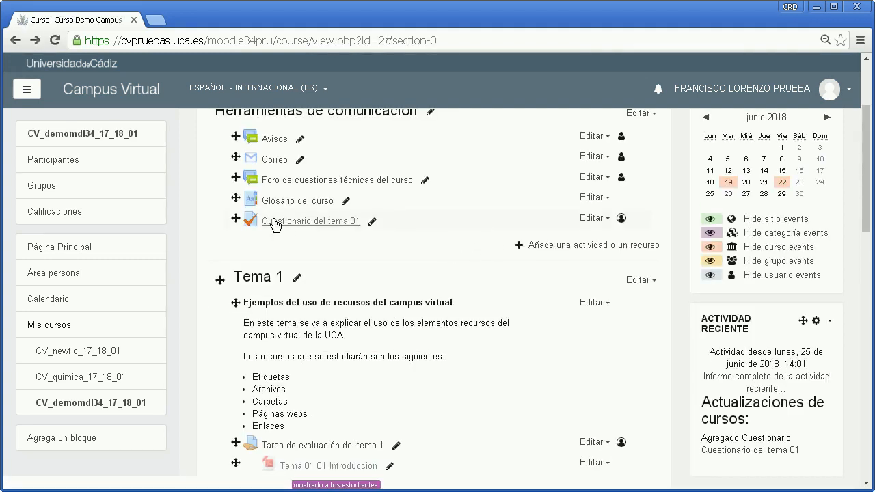
Open Cuestionario del tema 01 from the course page and start editing the quiz
{"action": "left_click", "coordinate": [311, 221]}
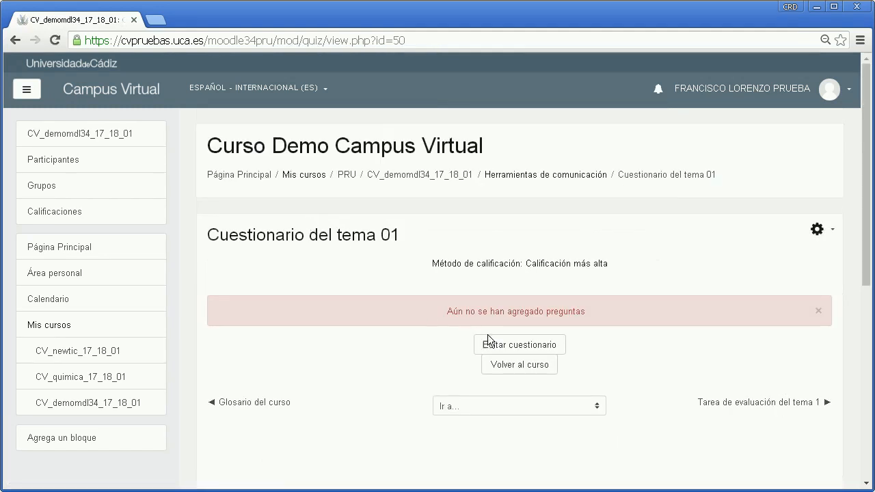
{"action": "left_click", "coordinate": [502, 345]}
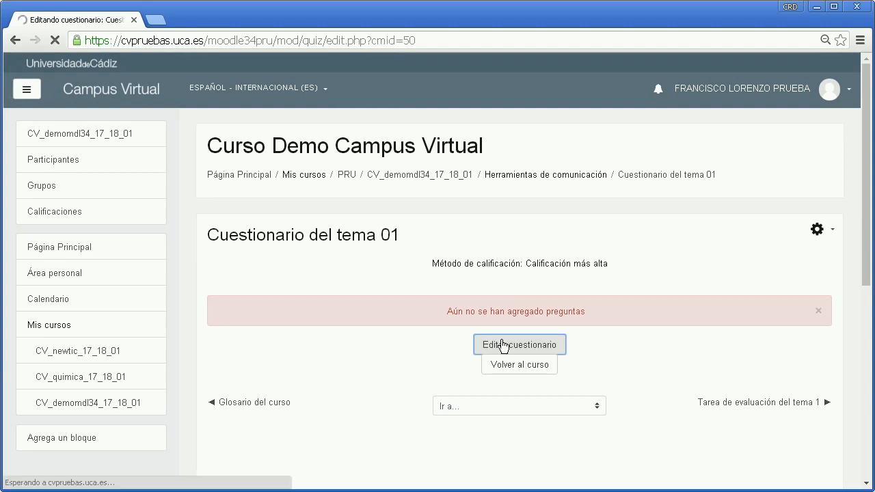